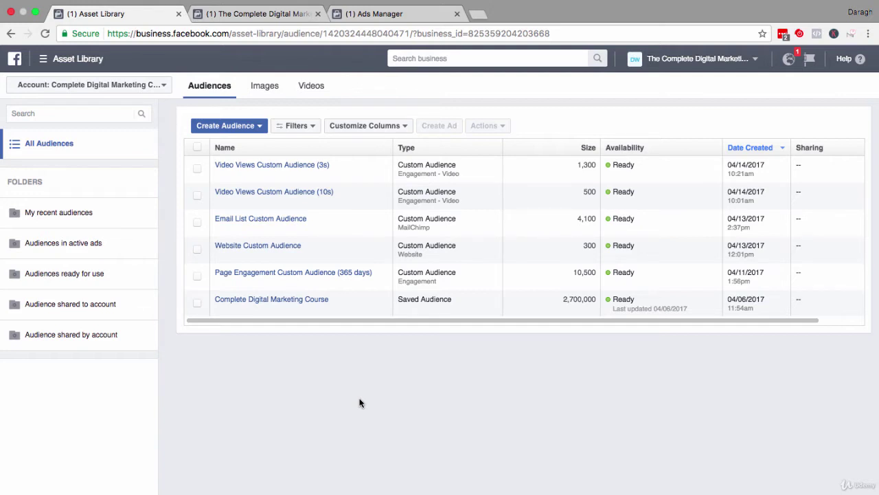
# - Review the videos in the page's Video Library and return to the Asset Library's audience list
pyautogui.click(268, 14)
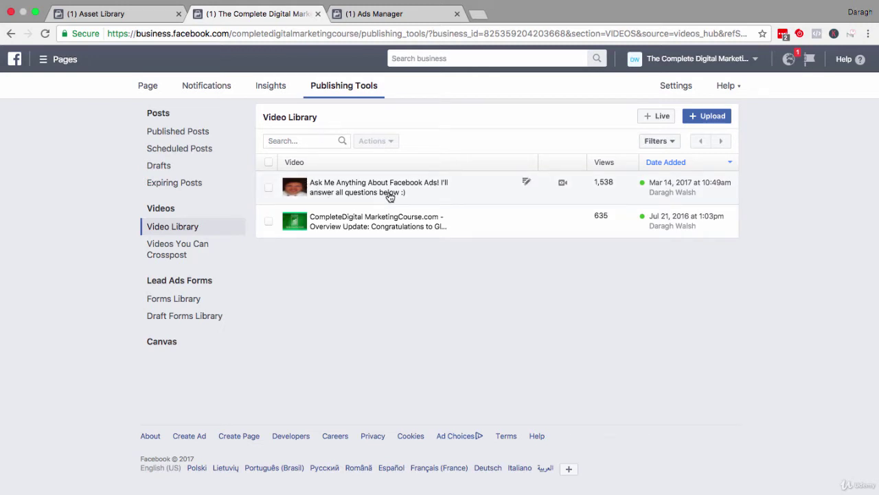
pyautogui.hotkey('ctrl', 'shift', 'Tab')
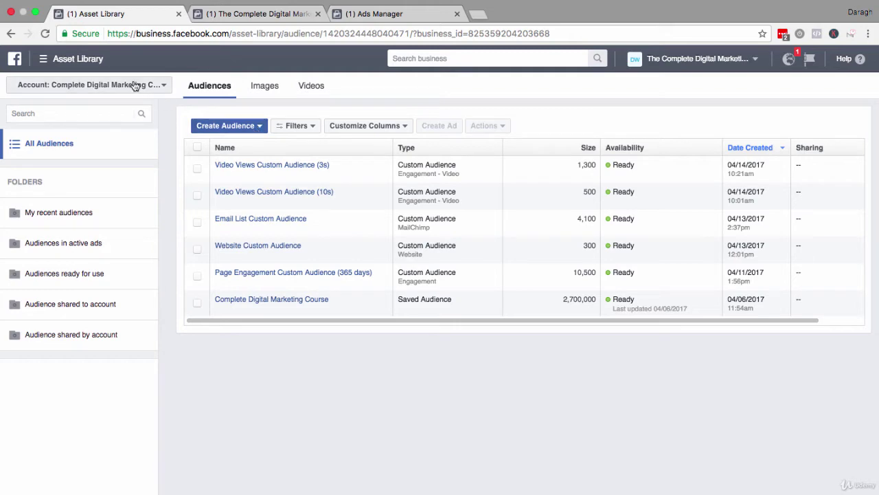
pyautogui.click(43, 60)
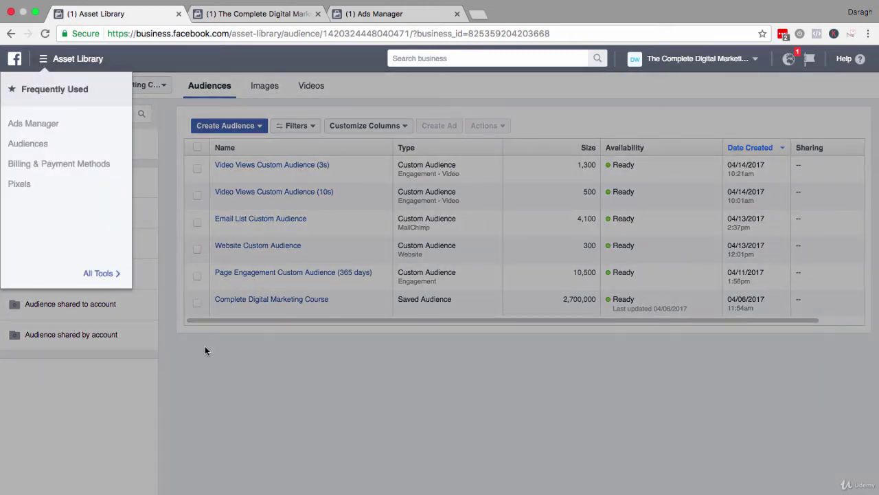
pyautogui.click(217, 366)
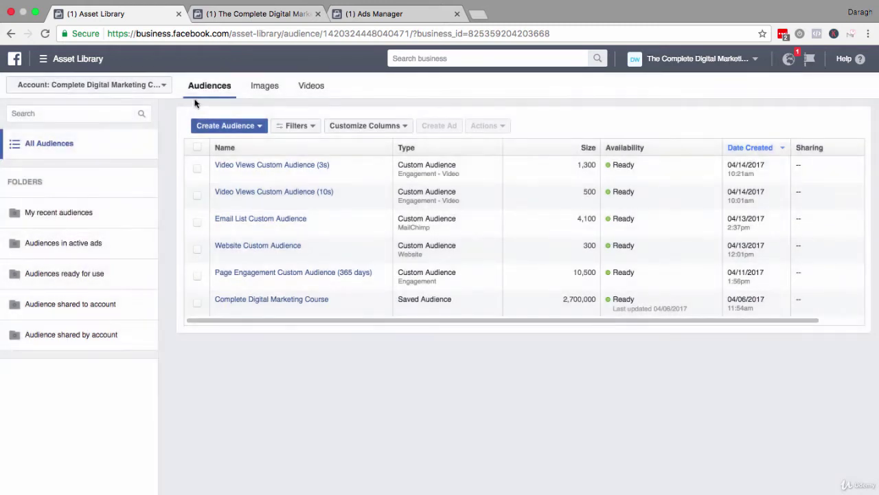
# - Start a new custom audience based on Engagement on Facebook, with Video as the engagement kind
pyautogui.click(240, 127)
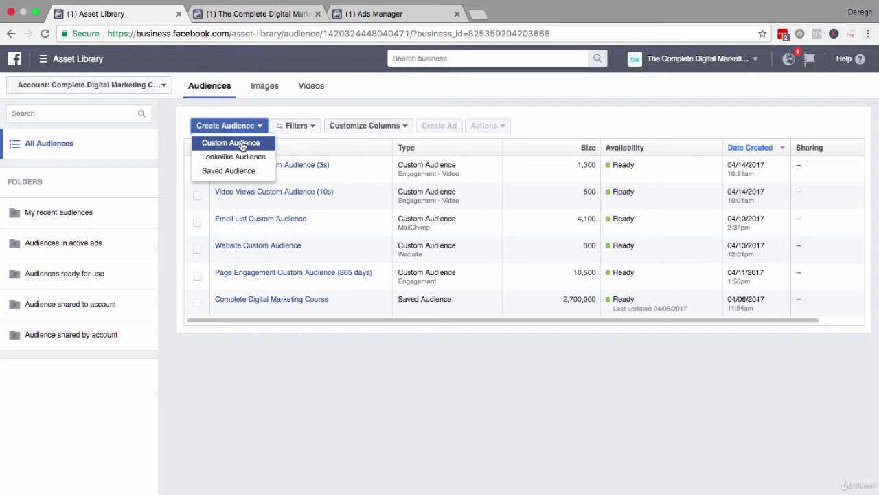
pyautogui.click(240, 143)
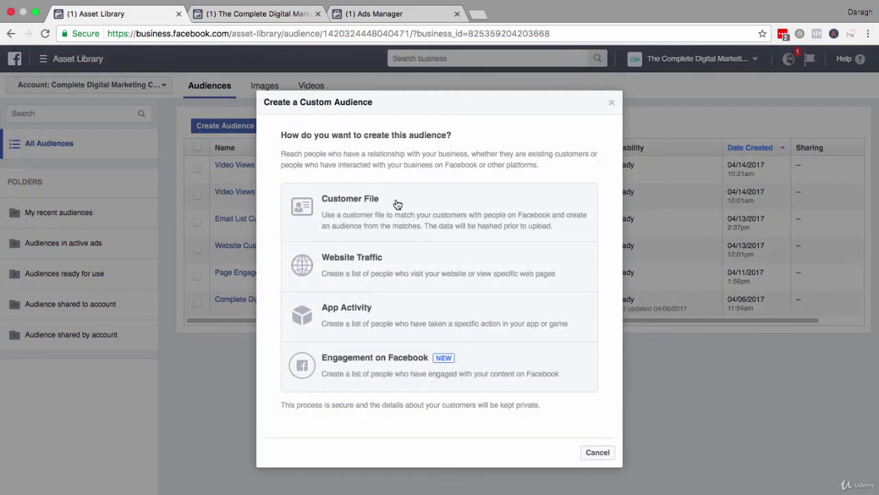
pyautogui.click(404, 357)
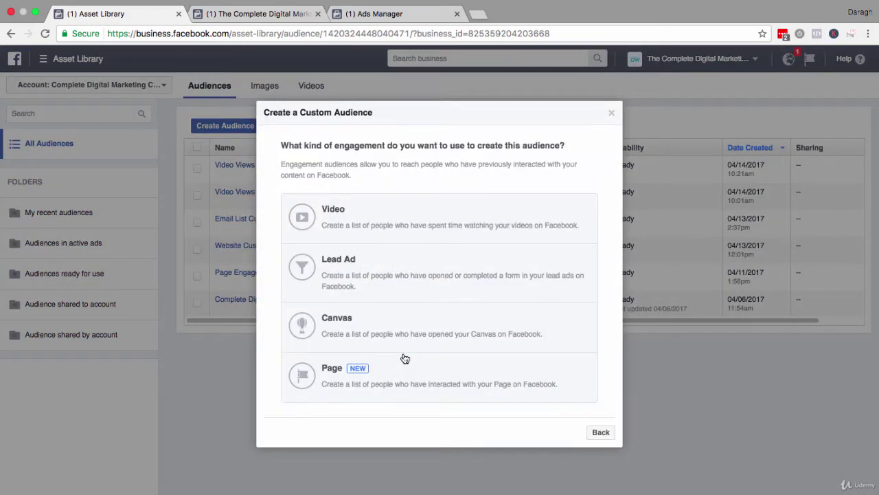
pyautogui.click(396, 218)
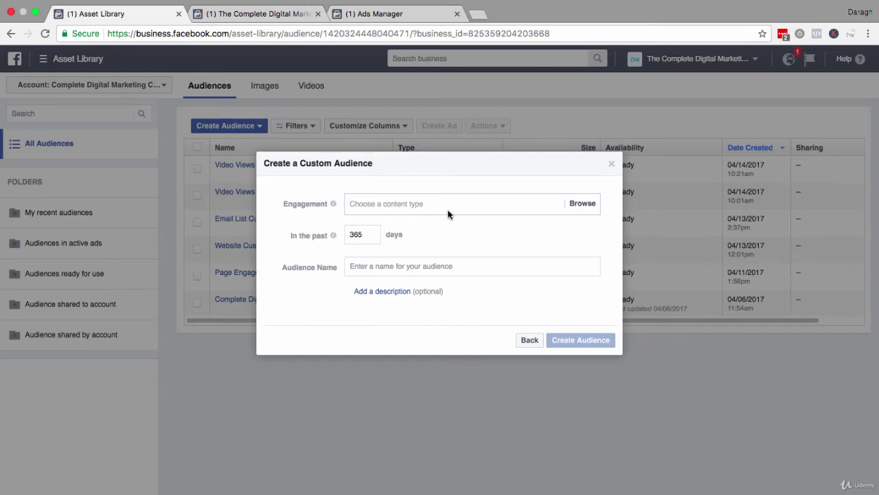
# - Set the engagement to people who viewed at least 3 seconds of the "Ask Me Anything About Facebook Ads" video
pyautogui.click(582, 205)
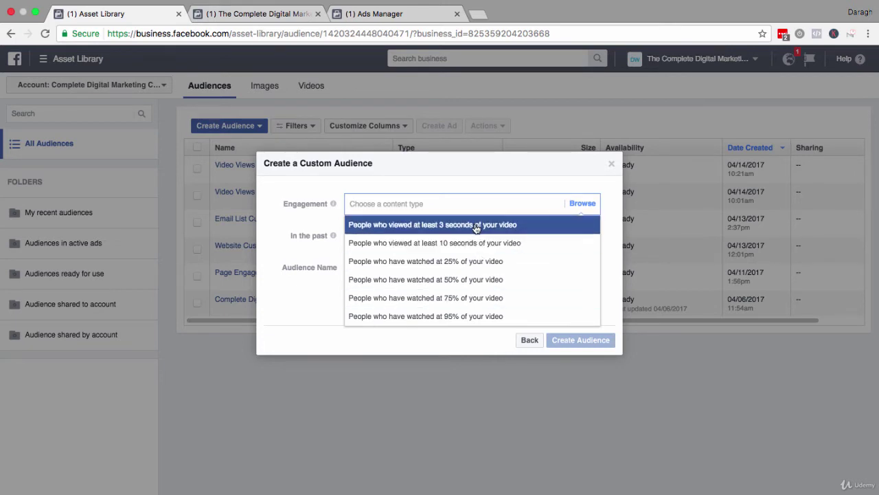
pyautogui.click(476, 227)
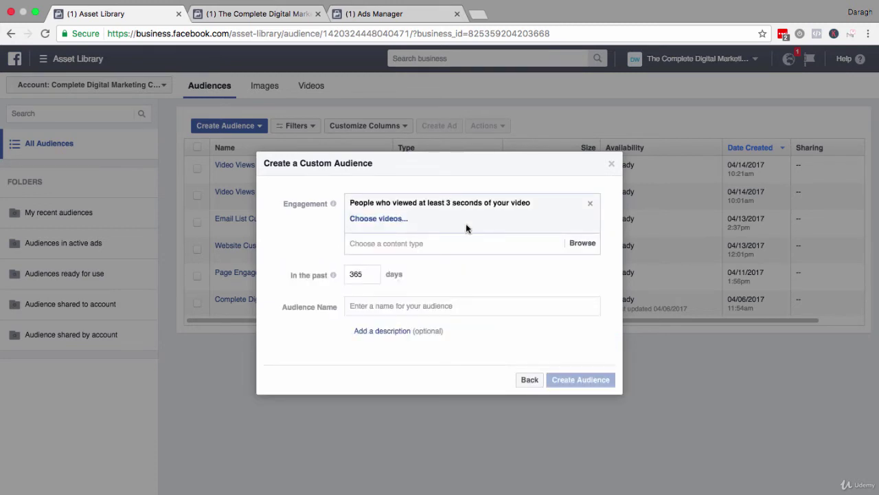
pyautogui.click(389, 226)
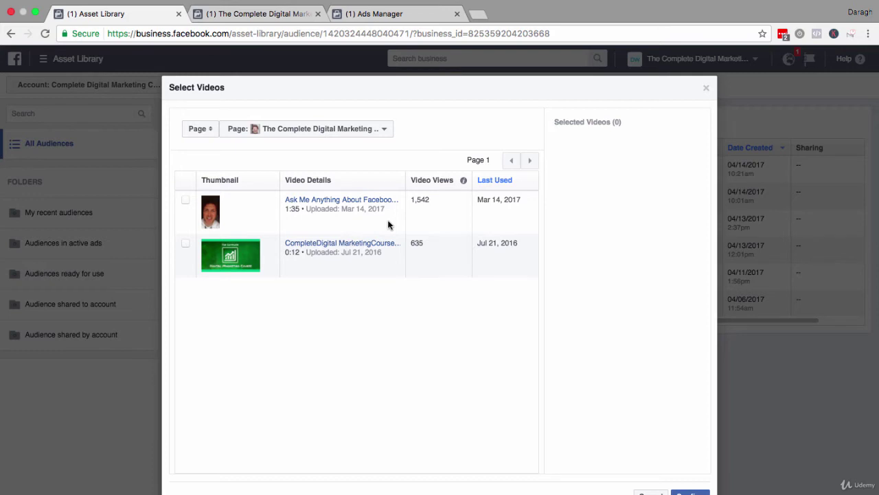
pyautogui.click(186, 201)
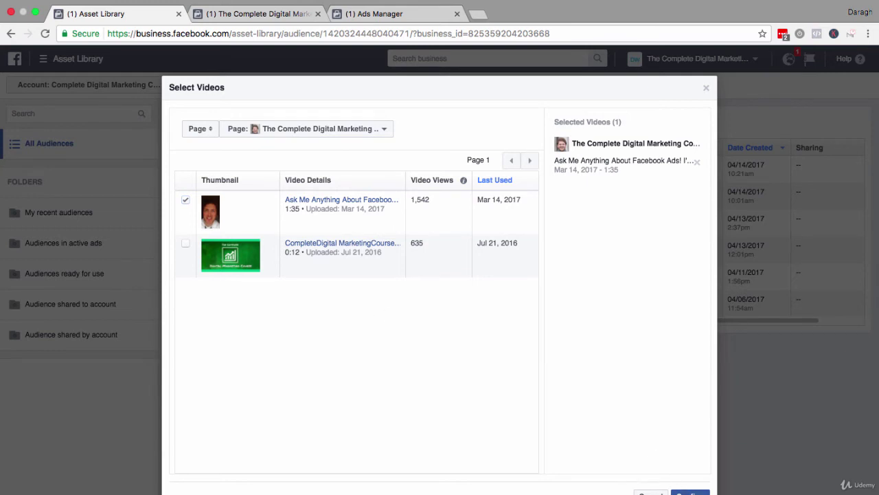
pyautogui.click(689, 492)
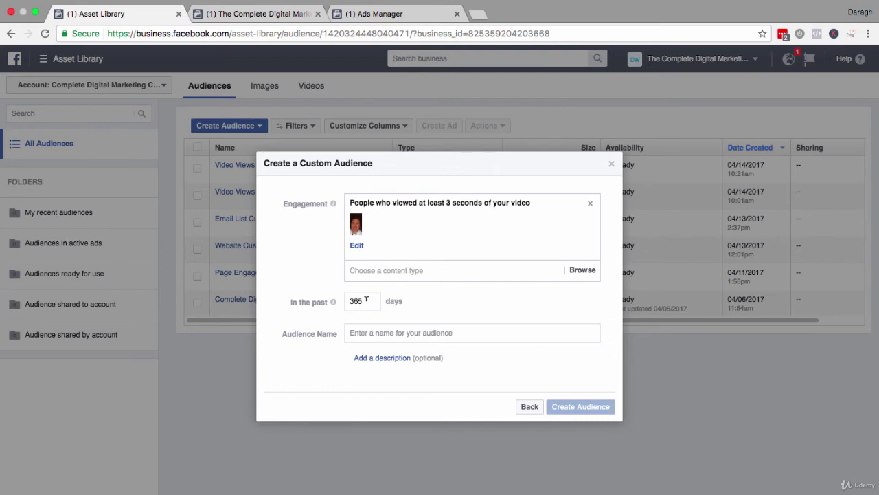
# - Name the audience "Video Views Custom Audience 365 days #2", create it and finish without making an ad or expanding the audience
pyautogui.click(393, 330)
pyautogui.write('Viv')
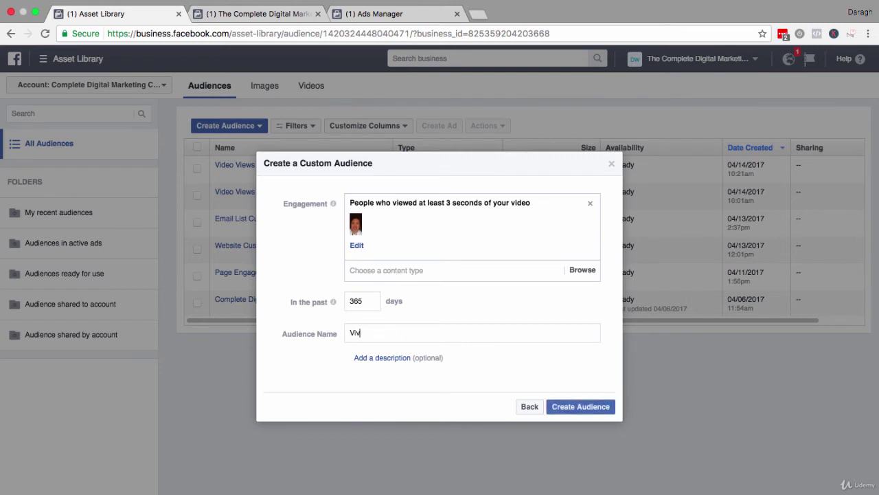
pyautogui.press('BackSpace')
pyautogui.write('deo Views Custom Audie')
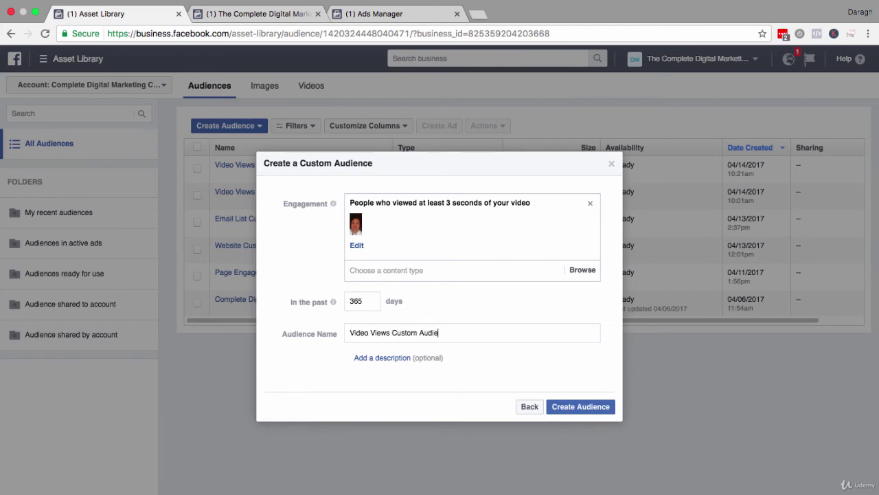
pyautogui.write('nce 365 days #2')
pyautogui.click(581, 407)
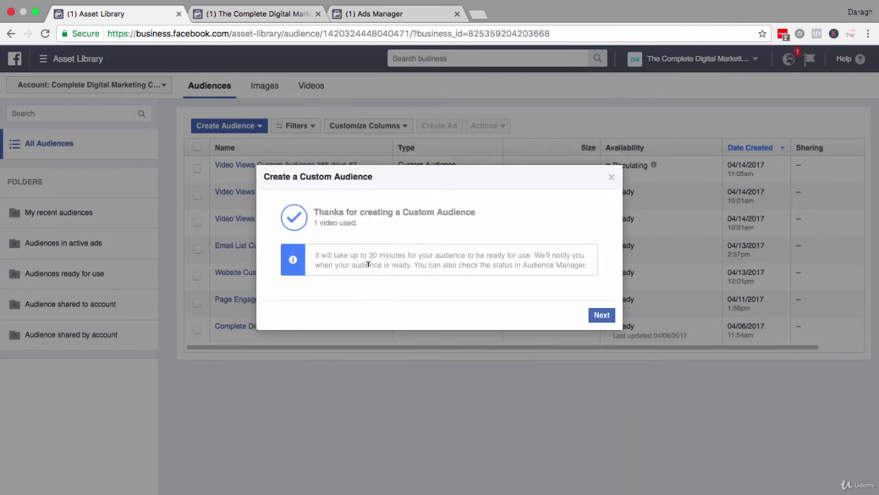
pyautogui.moveTo(315, 255); pyautogui.dragTo(517, 254)
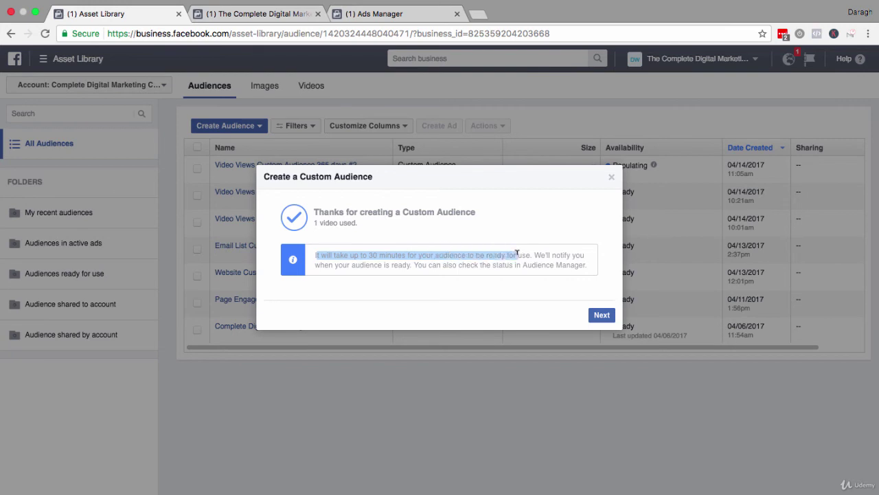
pyautogui.click(599, 314)
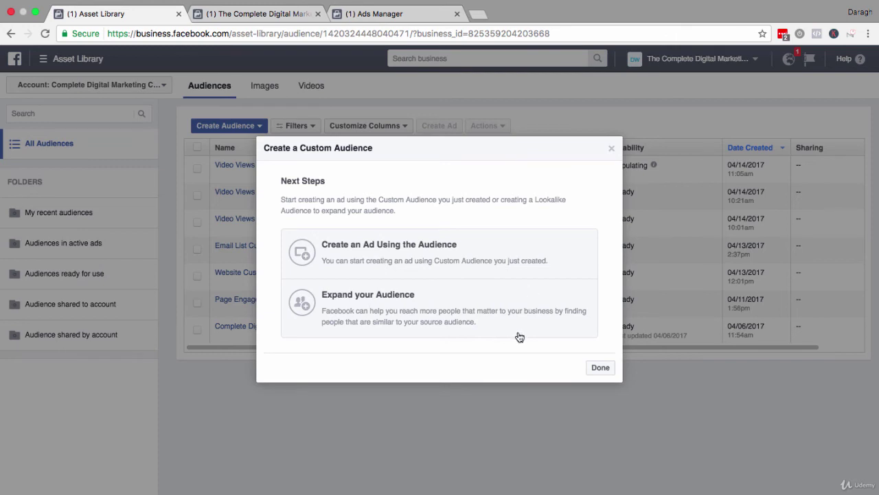
pyautogui.click(601, 368)
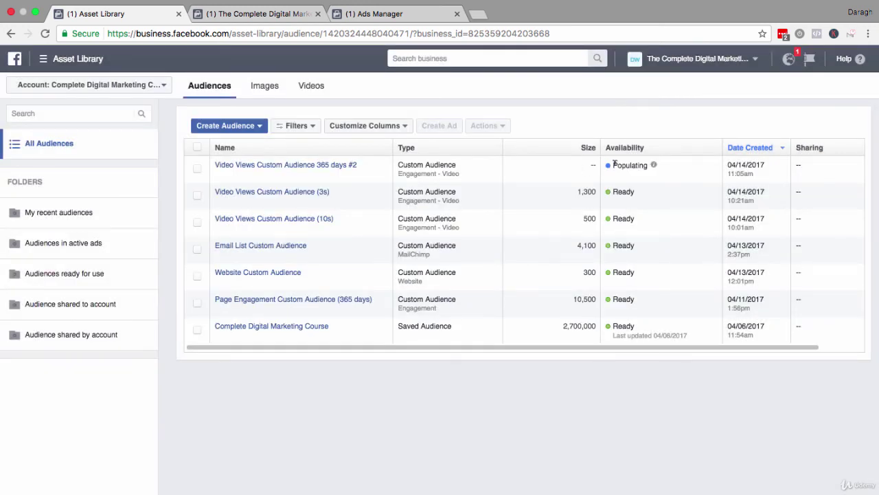
# - Check the new audience's availability and compare the sizes of the 10s and 3s video views audiences
pyautogui.moveTo(613, 165); pyautogui.dragTo(647, 165)
pyautogui.moveTo(311, 197)
pyautogui.moveTo(583, 217); pyautogui.dragTo(597, 217)
pyautogui.moveTo(576, 191); pyautogui.dragTo(597, 192)
pyautogui.click(433, 432)
# - Check the page's Video Library and examine the Video views campaign's objective, ad format and media sections in Ads Manager
pyautogui.click(288, 15)
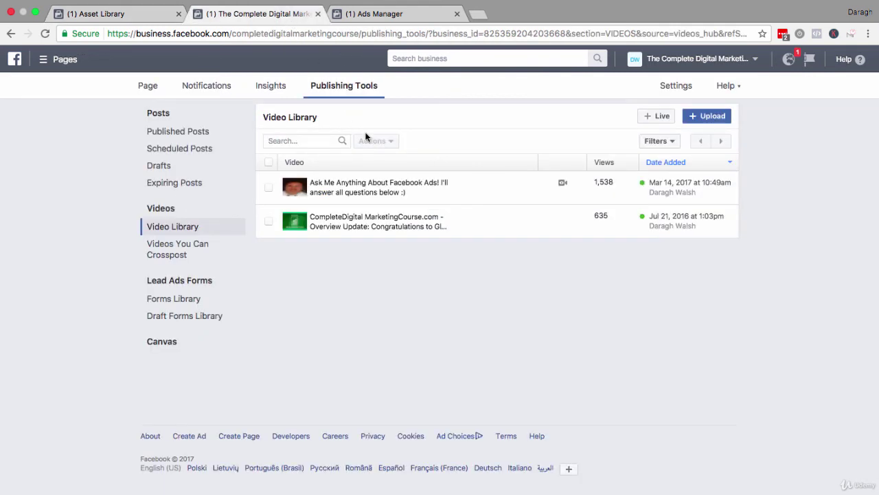
pyautogui.click(411, 15)
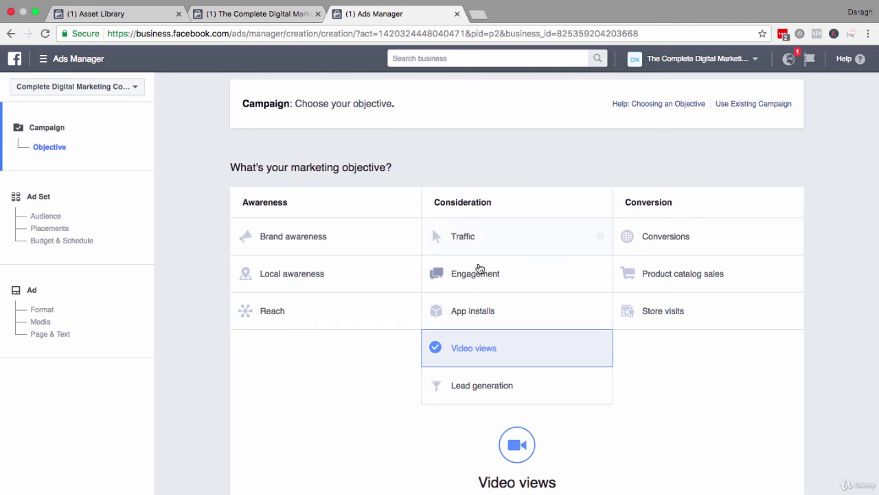
pyautogui.scroll(-5, 485, 354)
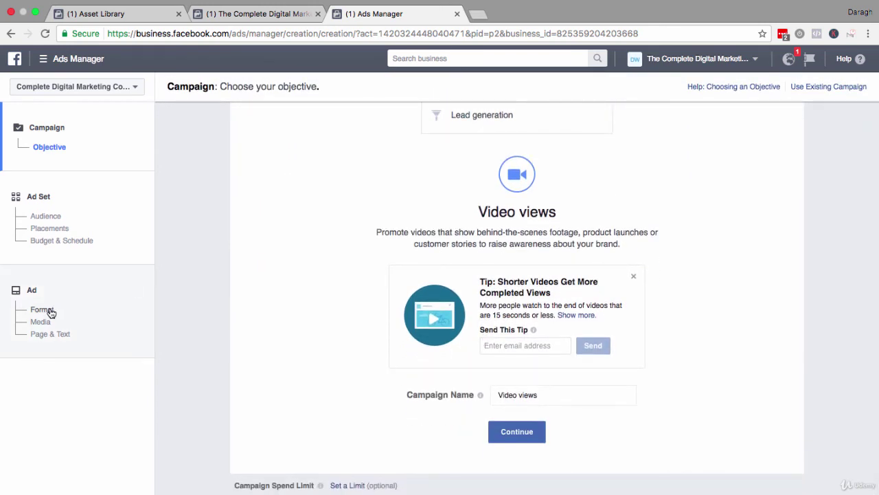
pyautogui.click(50, 311)
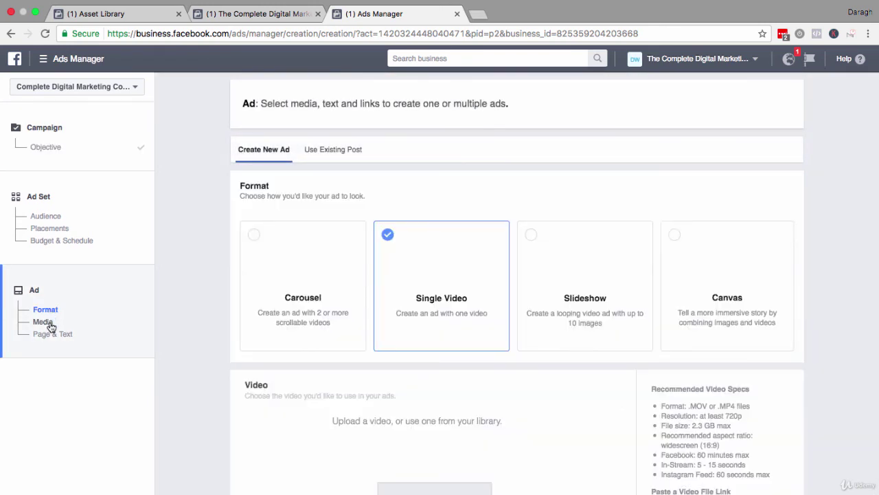
pyautogui.click(50, 323)
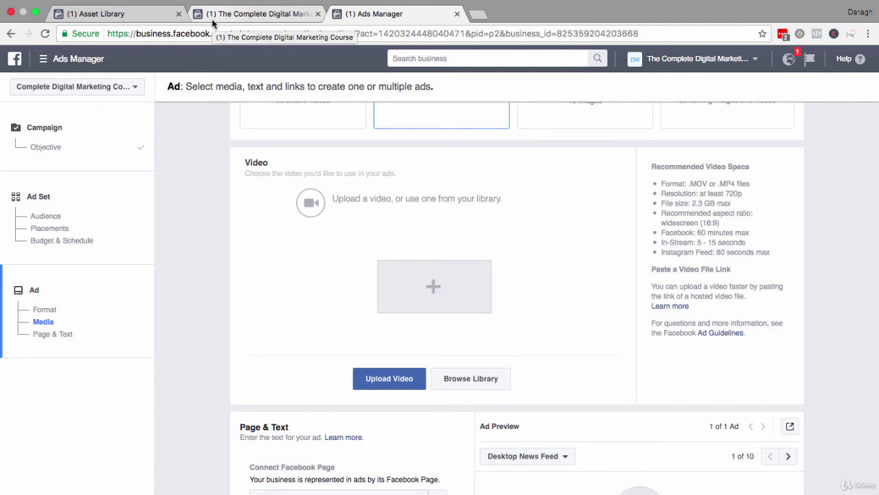
# - Revisit the audience list and the ad's media section, ending on the Asset Library's audience list
pyautogui.click(156, 15)
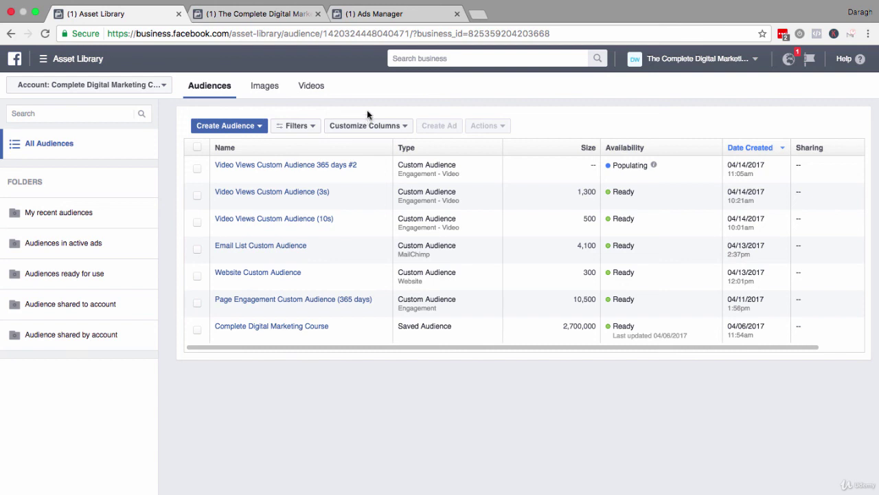
pyautogui.click(378, 15)
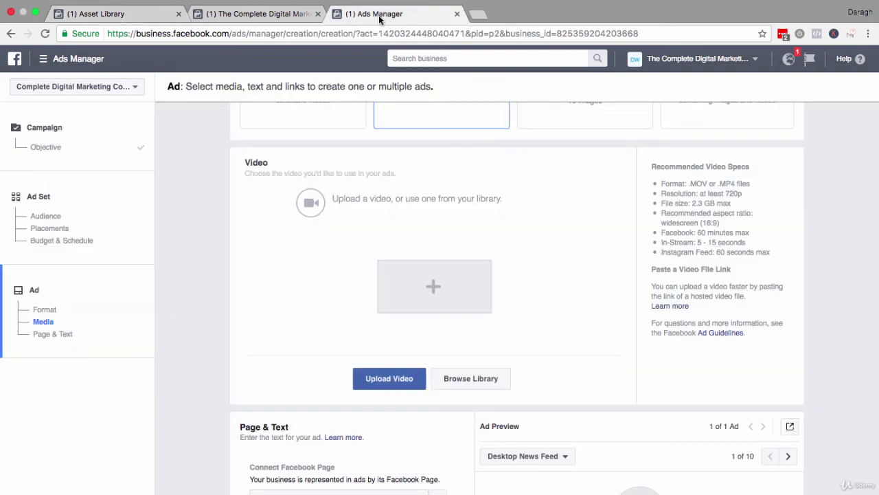
pyautogui.click(135, 16)
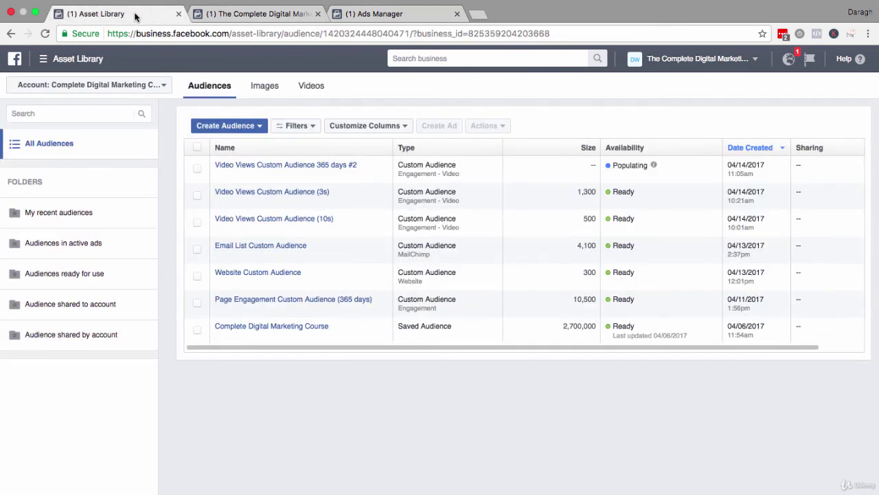